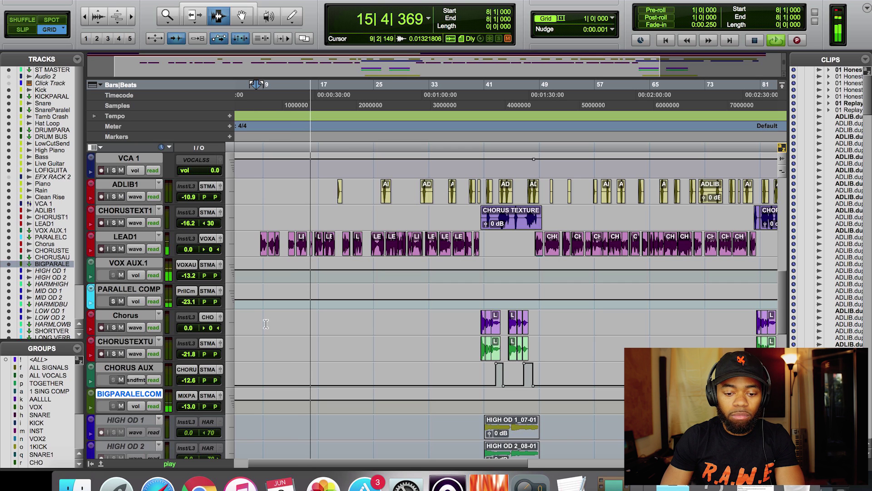
Step: Play the song from bar 8 and toggle the BIGPARALELCOMP track's mute to compare the mix with and without it
key(space)
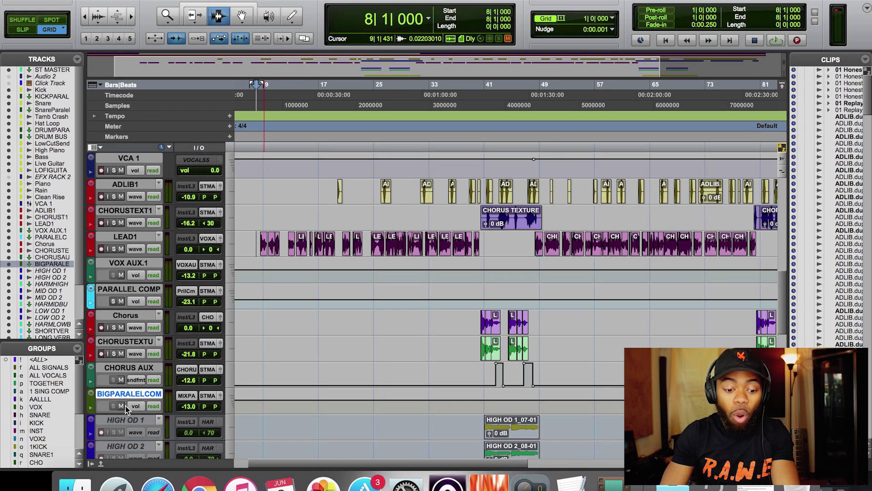
key(space)
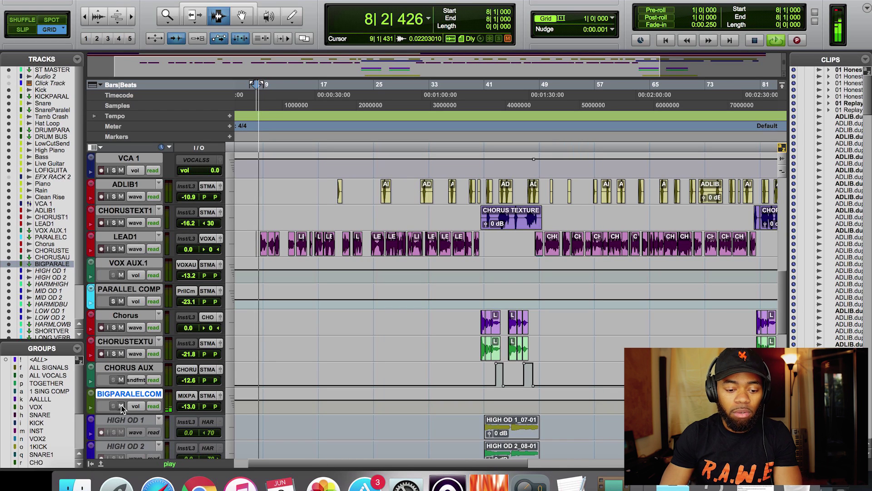
click(121, 406)
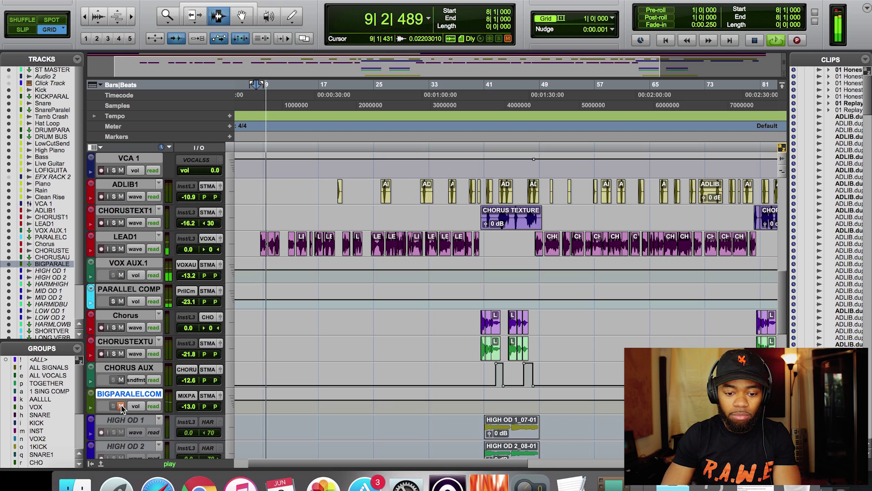
click(120, 407)
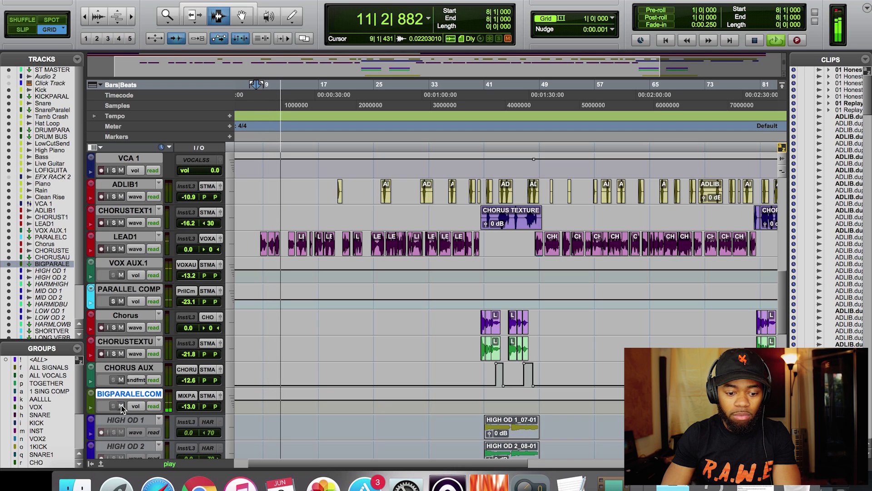
click(120, 406)
click(121, 406)
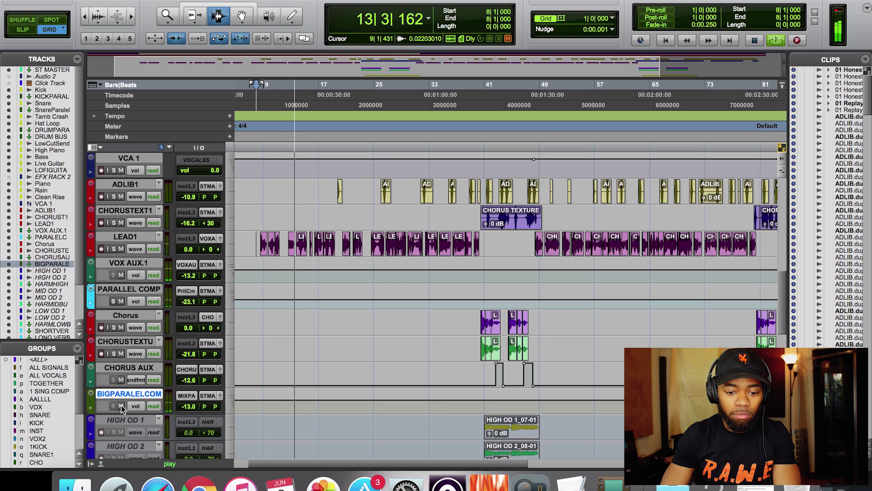
click(120, 406)
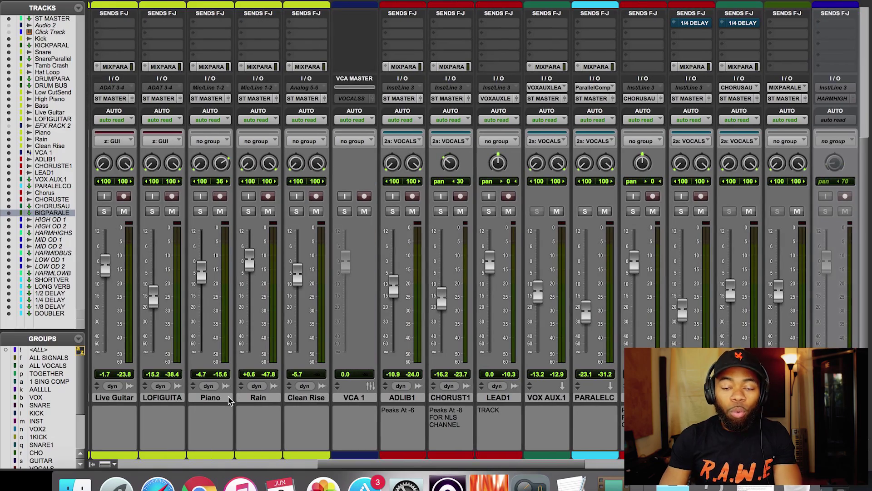
Step: Inspect the High Piano track's send to MIX PARALLEL COMP and close the send window
scroll(230, 400, left, 2)
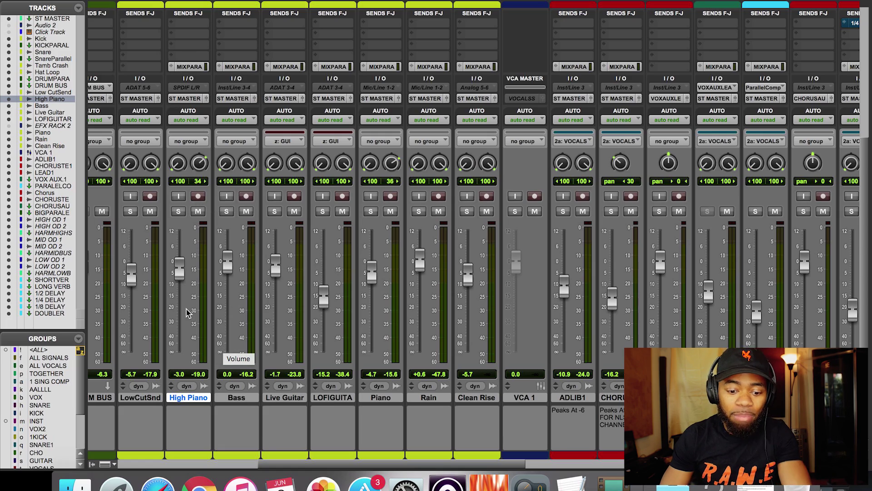
scroll(186, 313, up, 6)
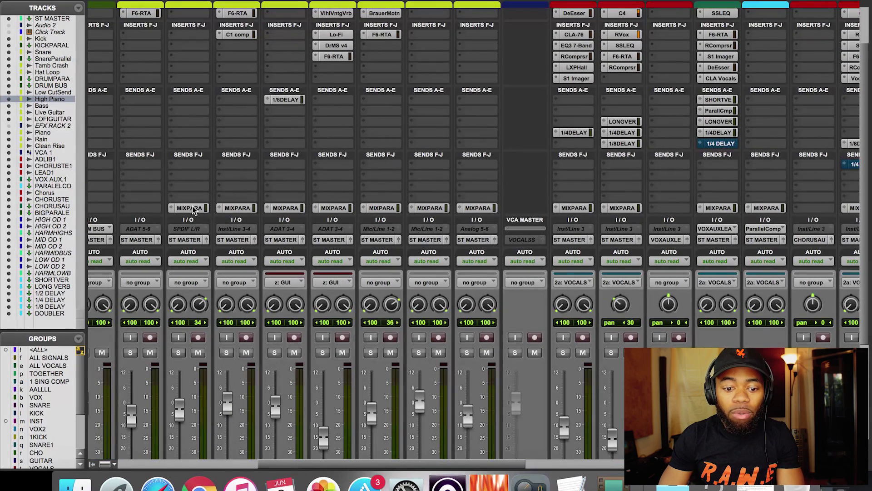
click(190, 208)
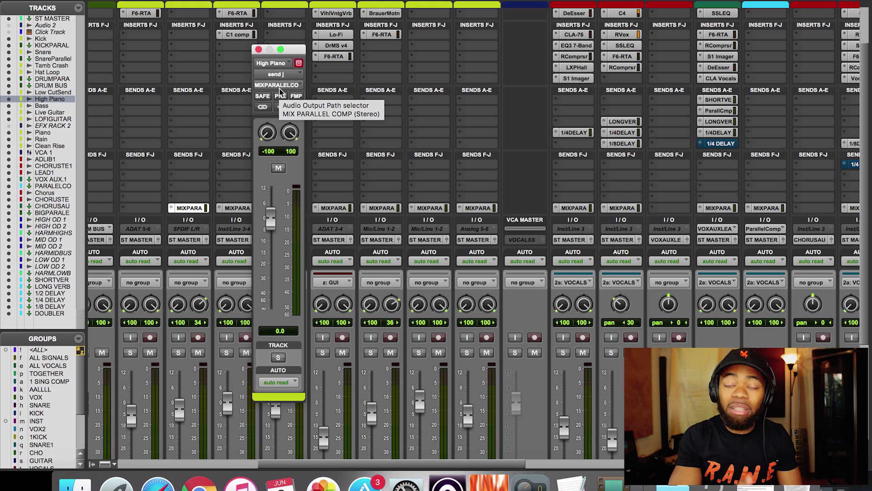
click(258, 49)
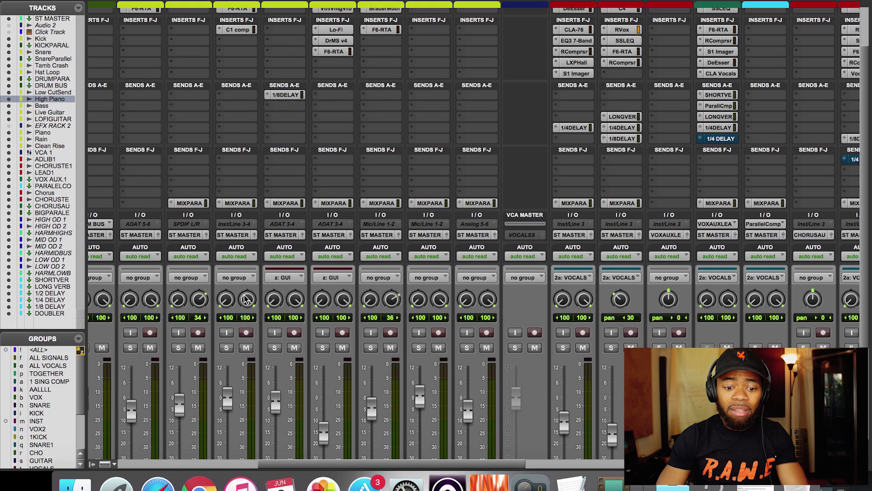
Step: Step through the Live Guitar, LOFIGUITAR and Piano tracks and inspect the Piano's send to the mix parallel compression bus
scroll(246, 409, down, 5)
click(285, 398)
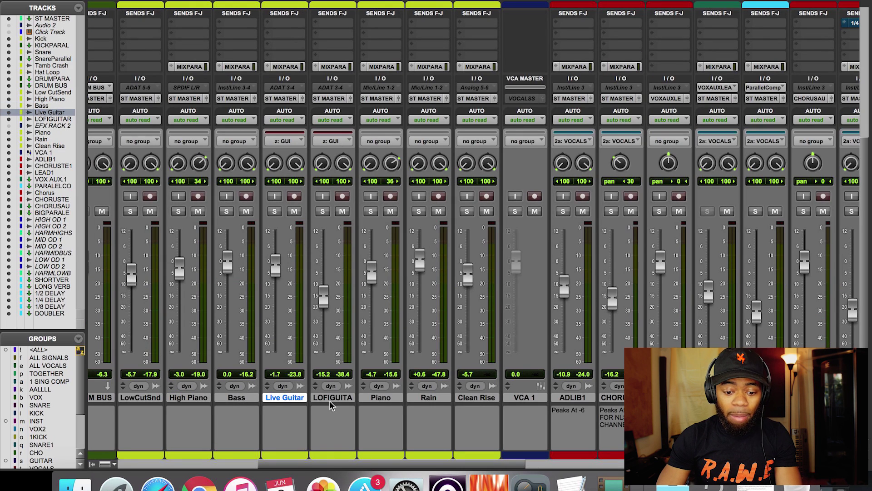
click(333, 398)
click(377, 398)
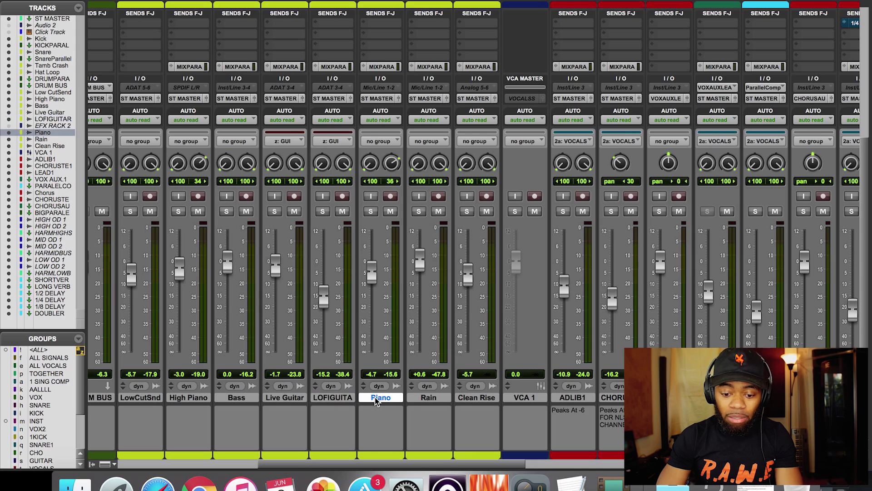
scroll(381, 345, up, 4)
scroll(386, 290, up, 3)
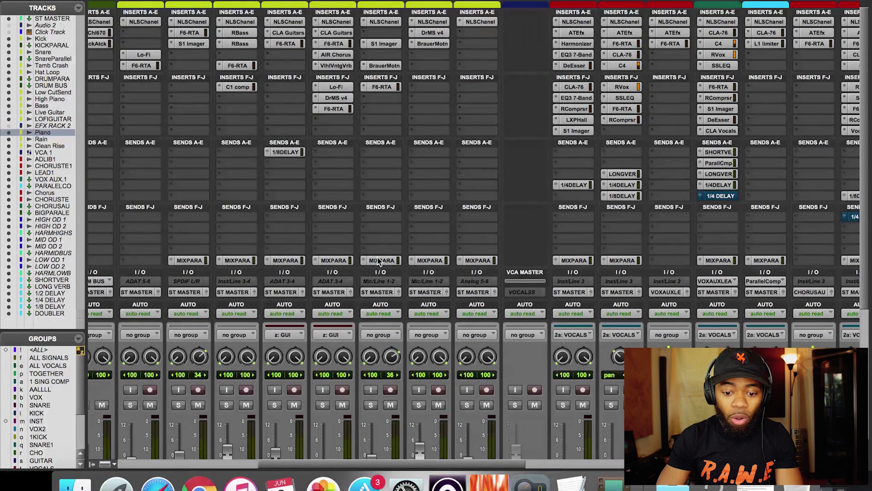
click(382, 260)
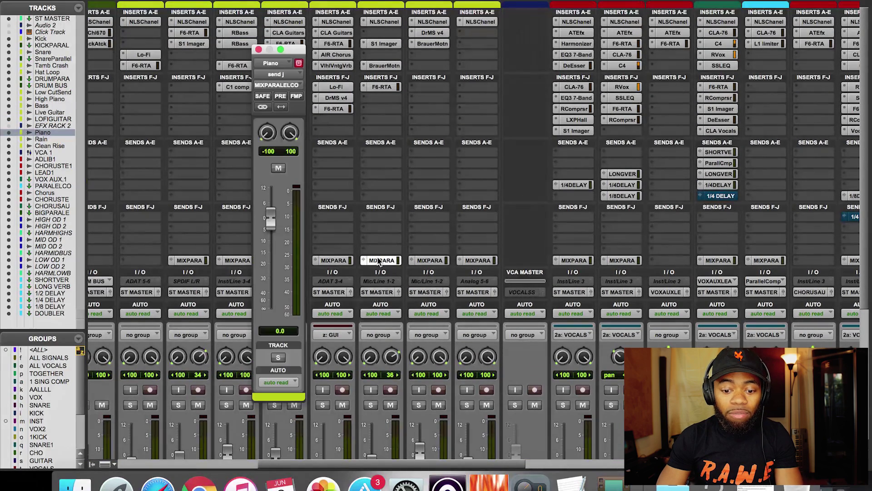
click(258, 49)
Step: Inspect the mix parallel compression sends on the ADLIB1 and CHORUST1 tracks and close the send window
scroll(439, 269, down, 1)
scroll(438, 269, right, 2)
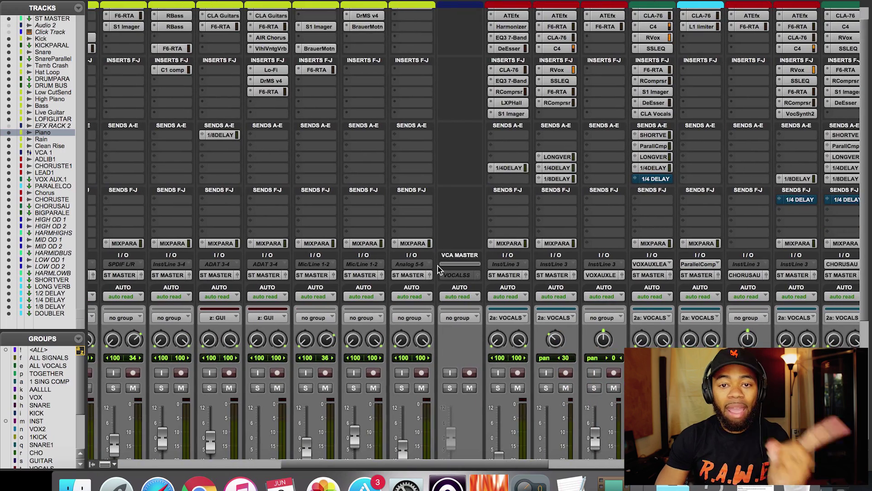
scroll(443, 263, down, 10)
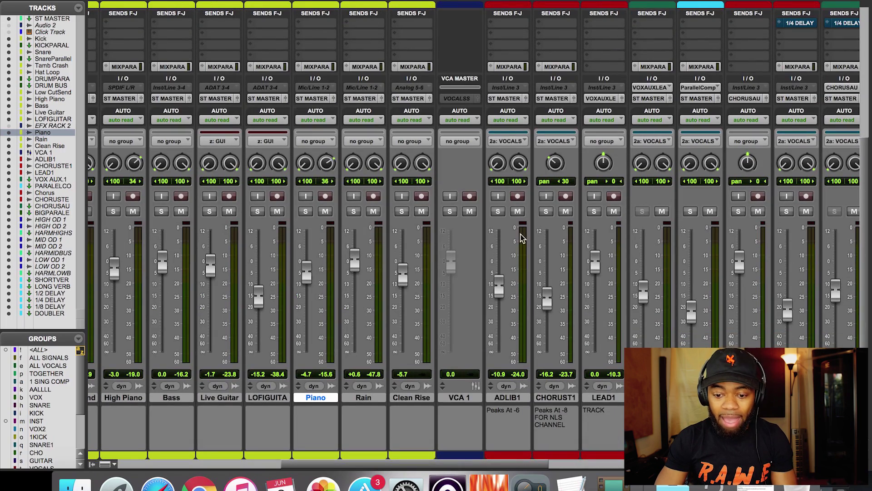
scroll(504, 295, up, 2)
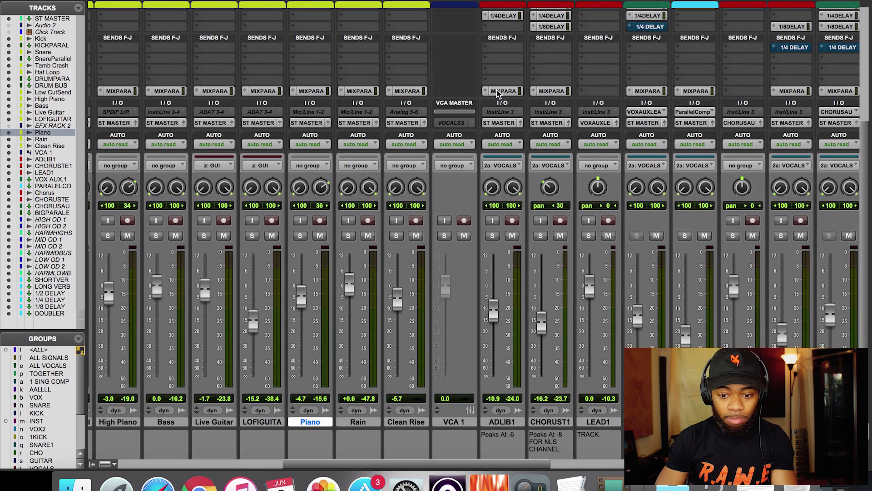
click(498, 92)
click(551, 91)
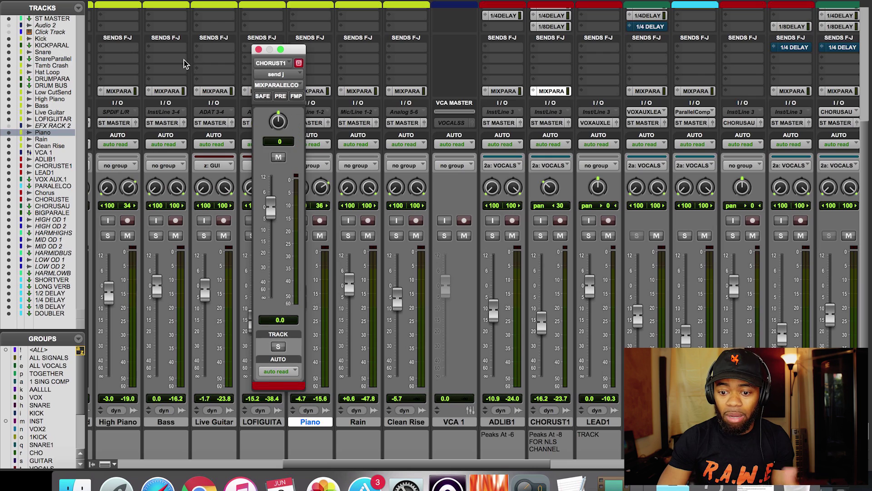
click(258, 50)
Step: Select the BIGPARALELCOMP track and open its SSLComp insert
scroll(674, 227, right, 6)
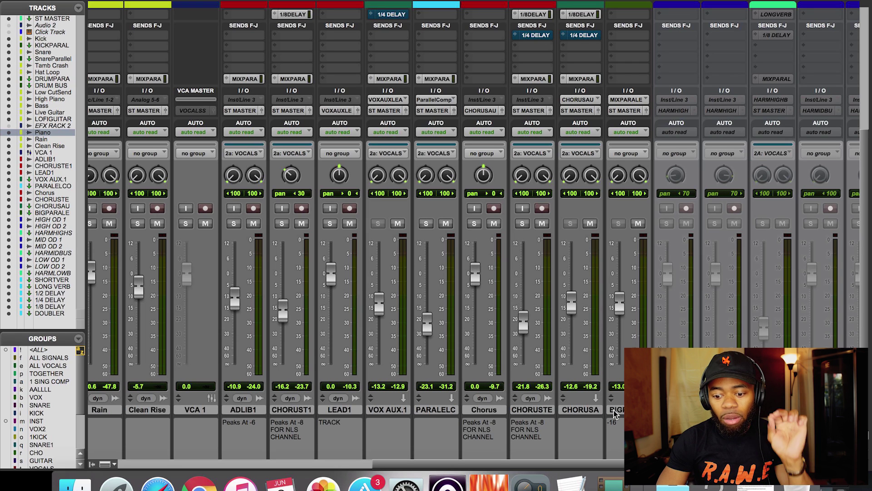
click(616, 411)
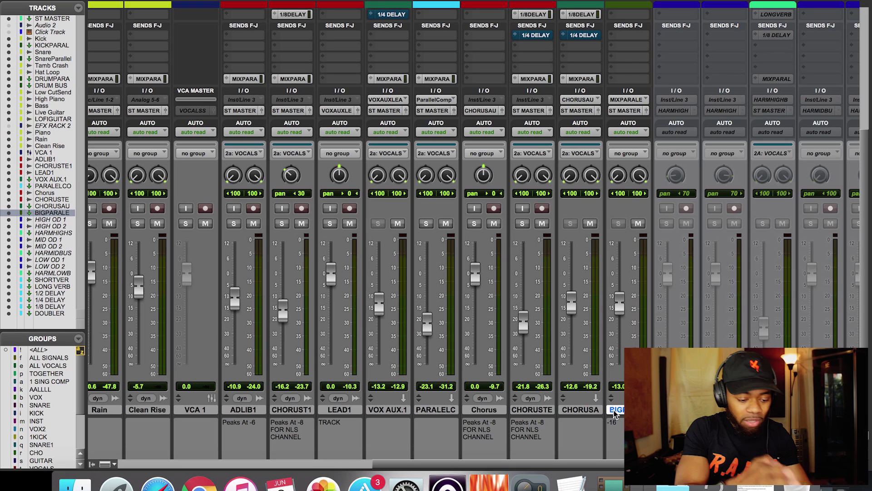
scroll(614, 414, up, 8)
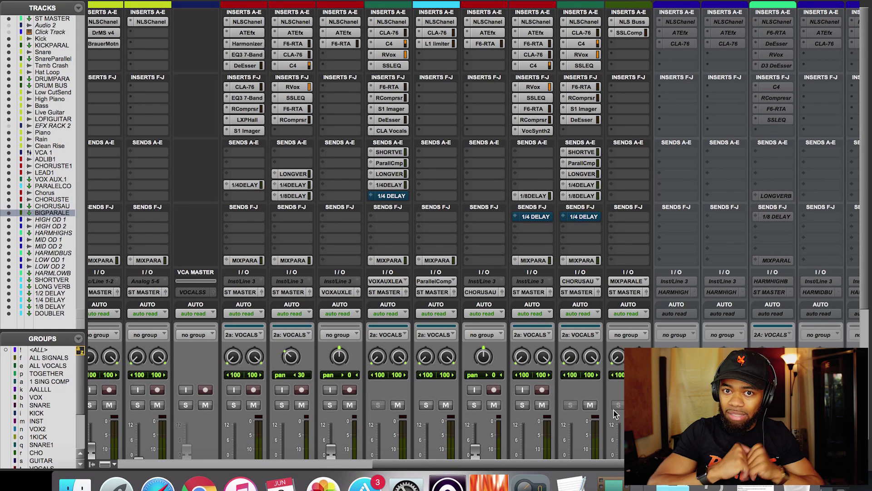
click(629, 33)
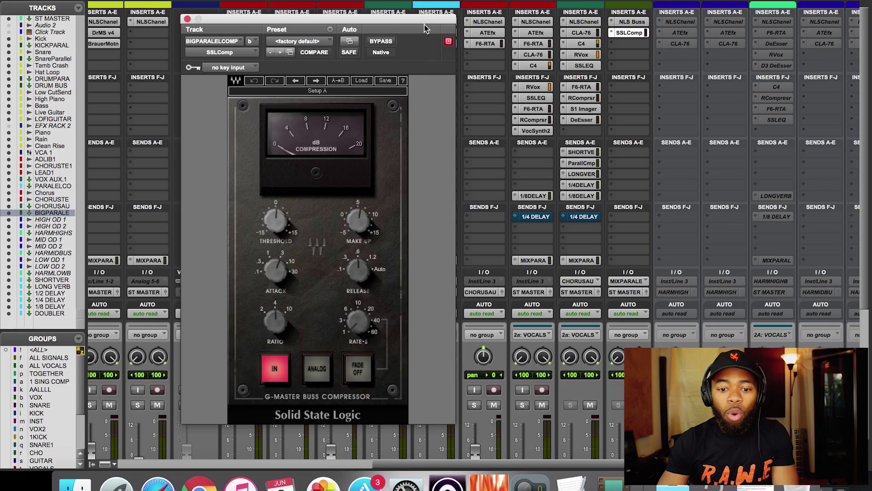
Step: Examine the SSLComp attack and release settings, moving the plug-in window clear of the BIGPARALELCOMP channel's inserts
drag(425, 24, 484, 4)
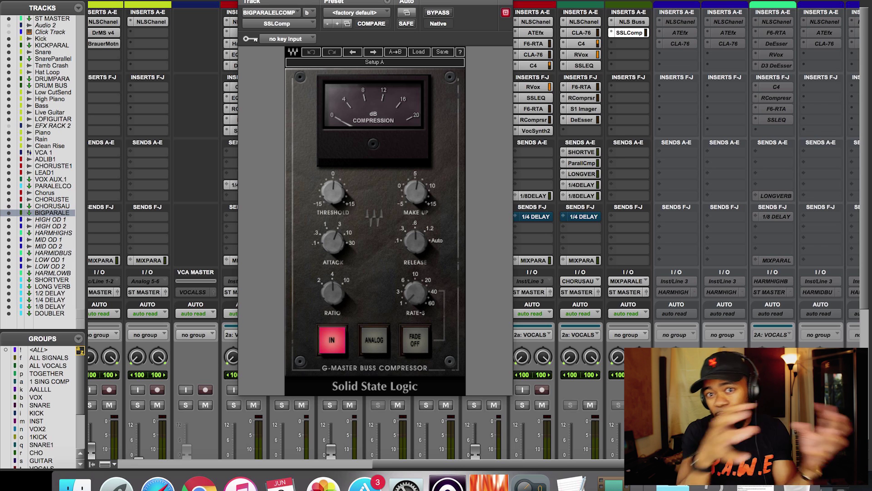
drag(417, 0, 442, 1)
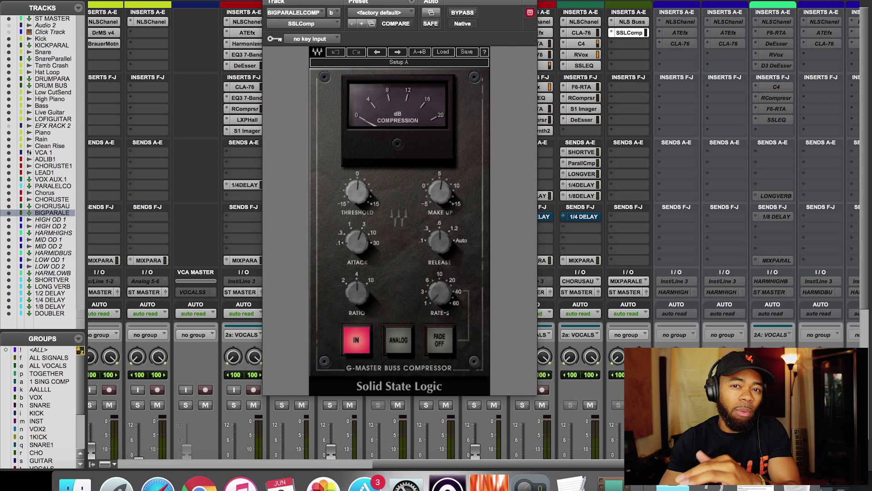
click(349, 245)
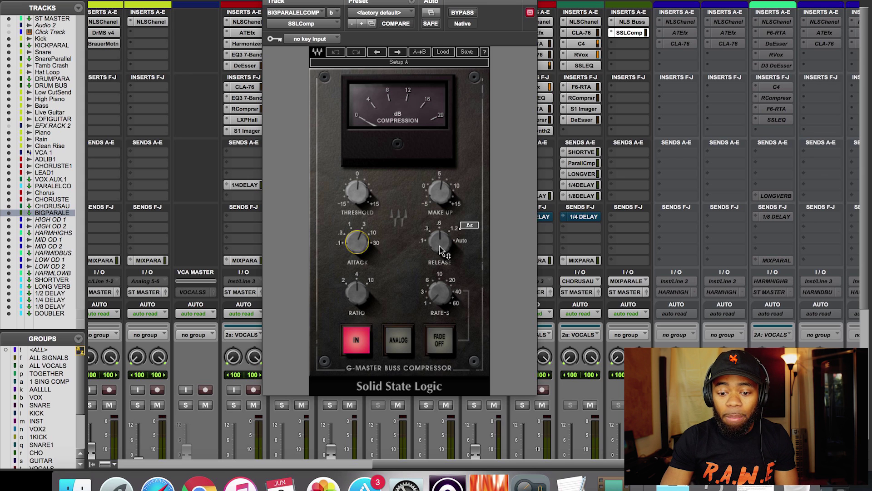
drag(432, 1, 339, 1)
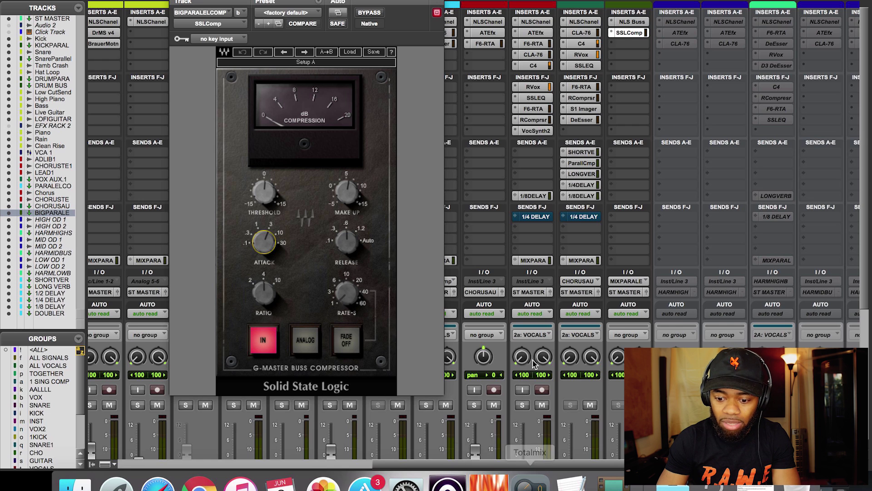
Step: Watch the SSLComp compression meter during playback, switching between the mixer and the timeline and moving the plug-in window aside
scroll(530, 366, down, 5)
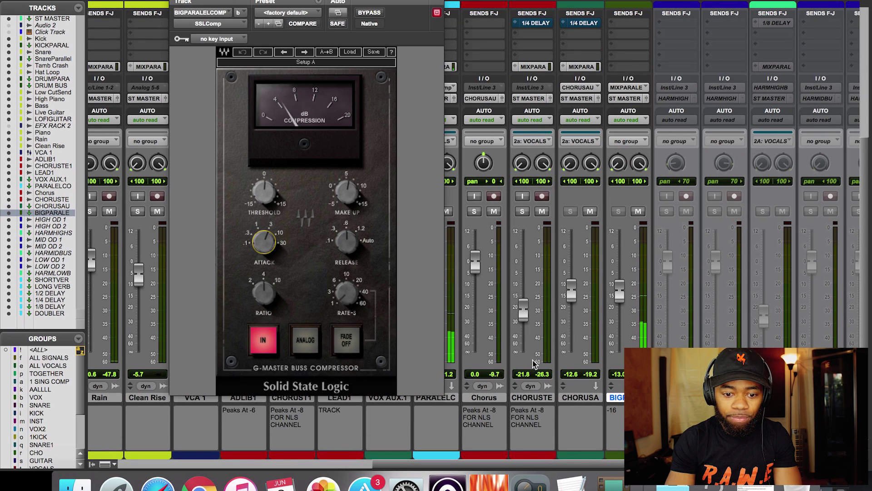
key(super+equal)
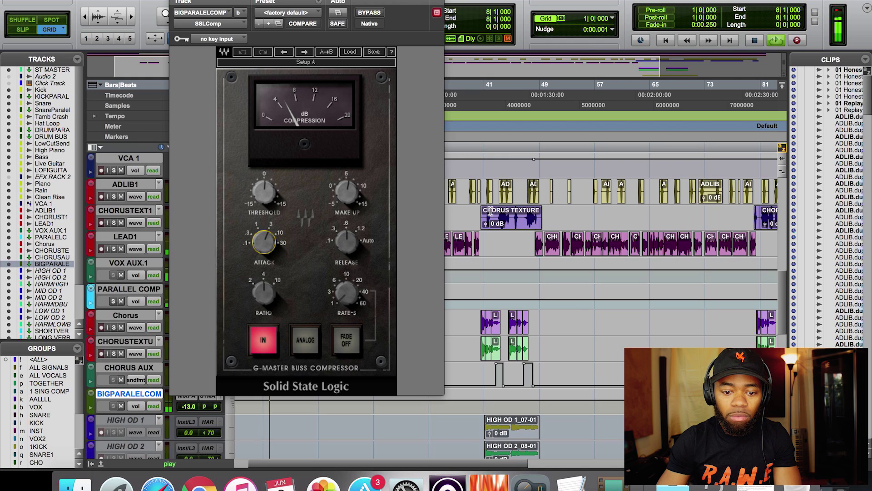
drag(337, 1, 592, 1)
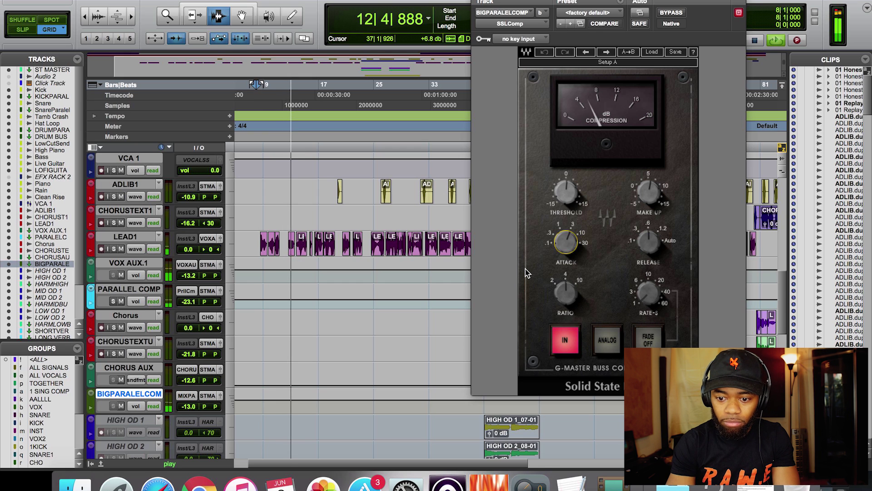
drag(591, 1, 226, 1)
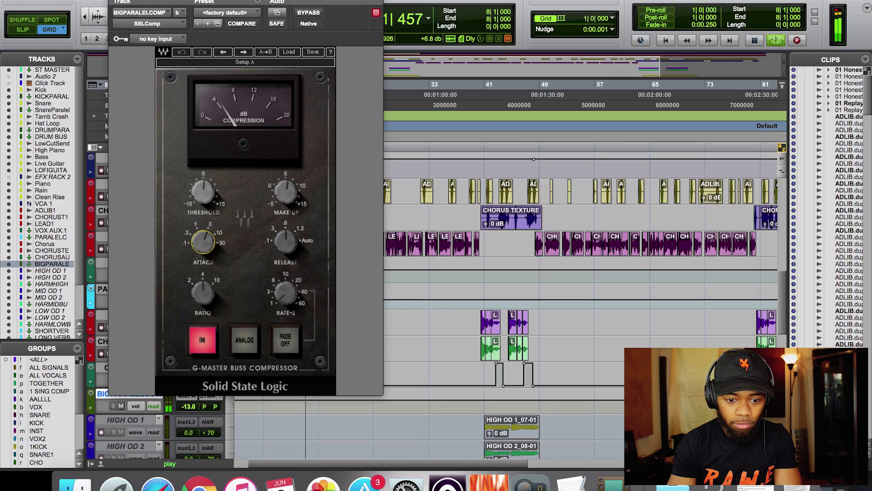
key(super+equal)
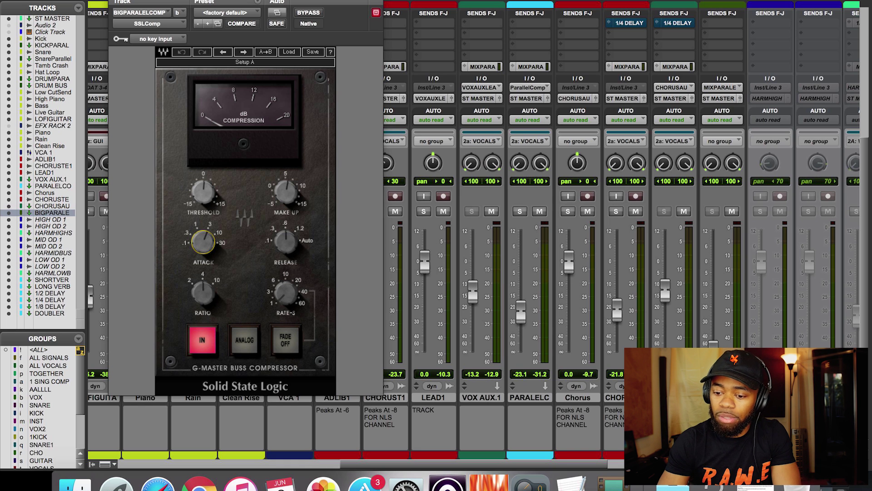
Step: Raise the BIGPARALELCOMP fader to between the 10 and 15 marks during playback, and mute and unmute the track to compare
drag(714, 349, 716, 303)
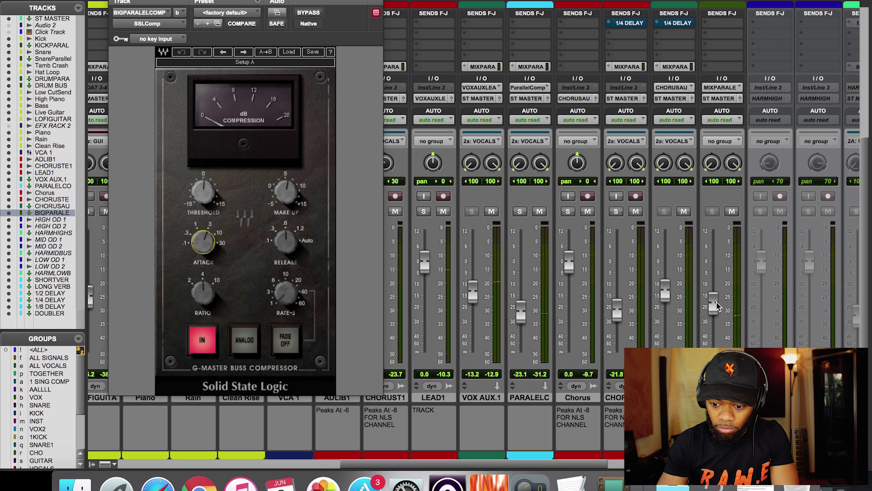
drag(716, 303, 717, 294)
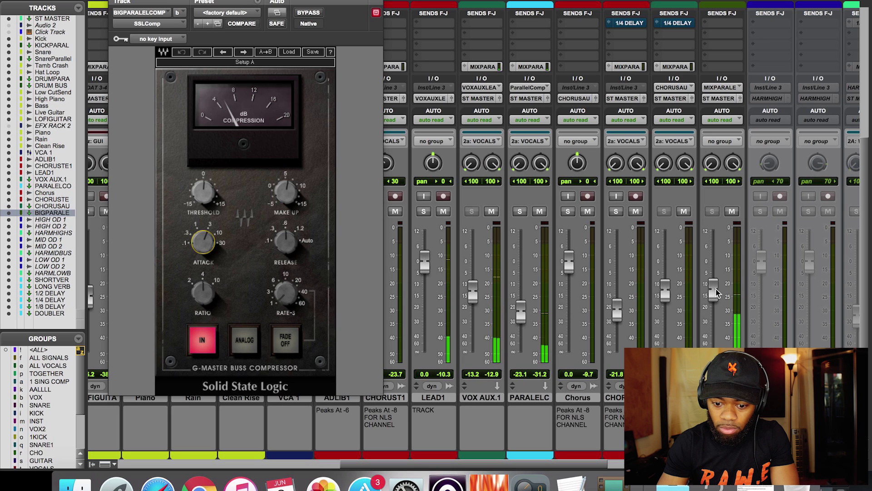
click(732, 211)
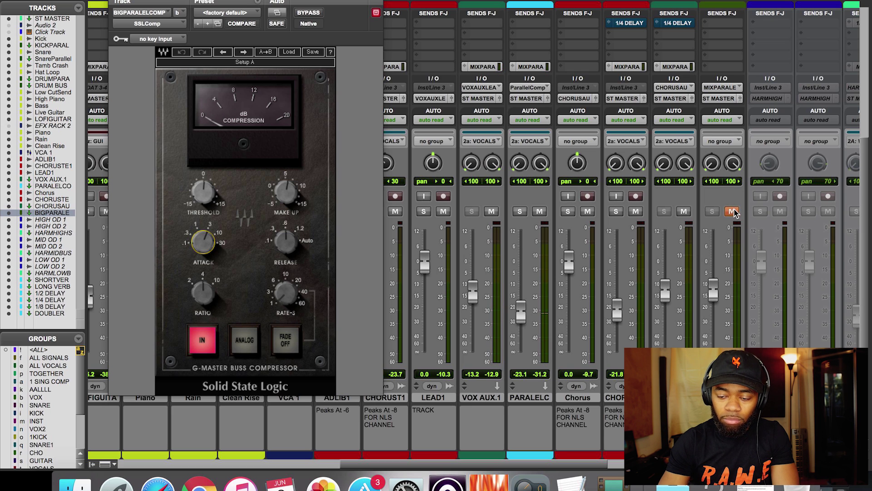
click(734, 210)
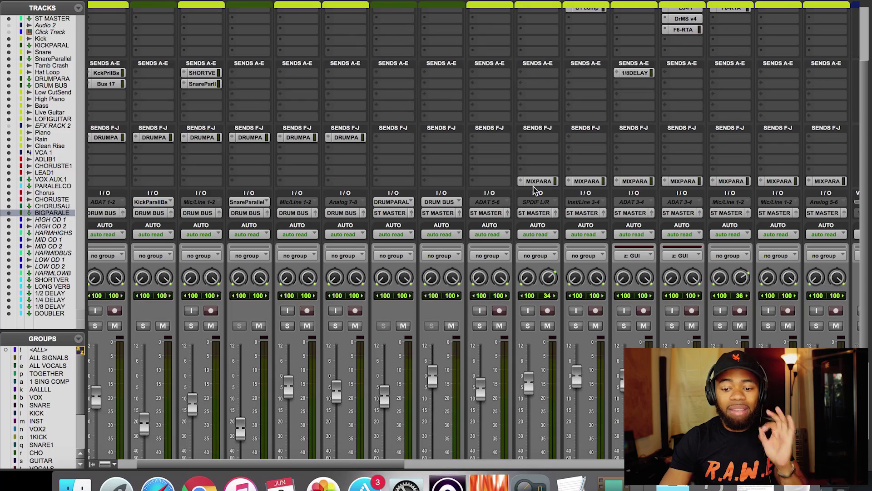
Step: Open the High Piano track's MIXPARALELCOMP send to review its level
click(545, 181)
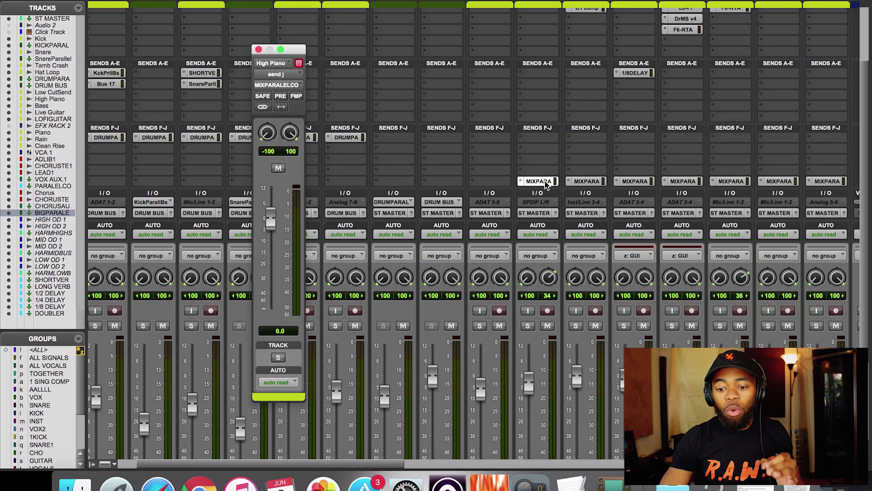